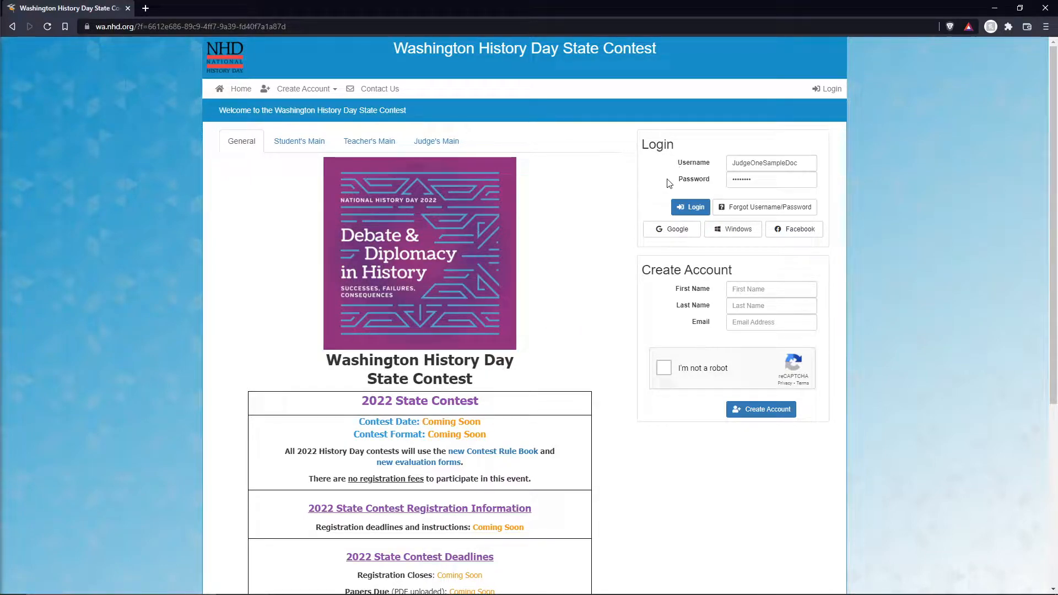
Log in to the judge account with the filled-in credentials and open the Judge Portal.
{"action": "left_click", "coordinate": [691, 208]}
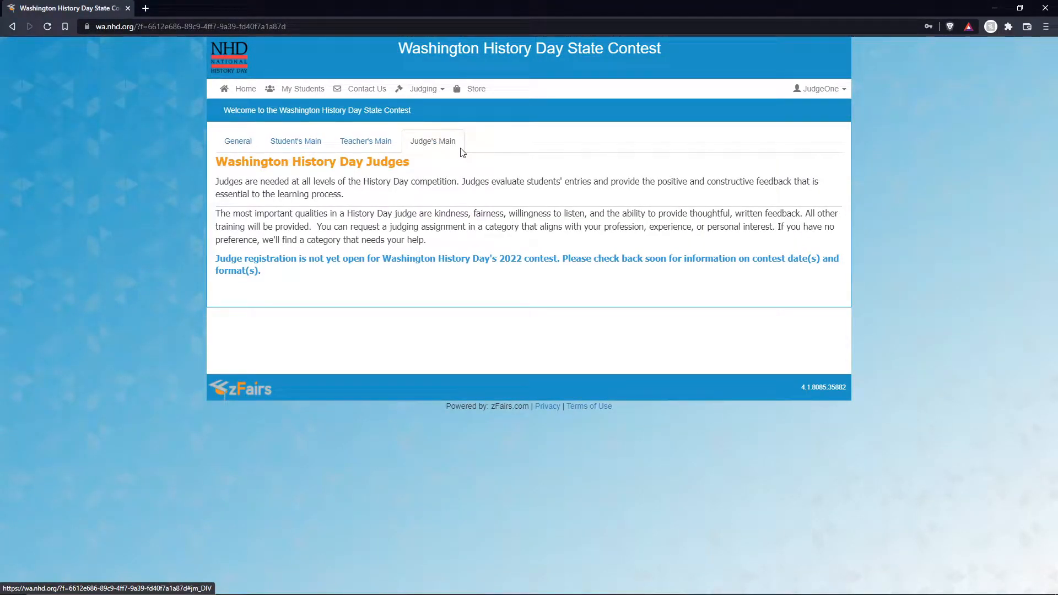
{"action": "left_click", "coordinate": [424, 90]}
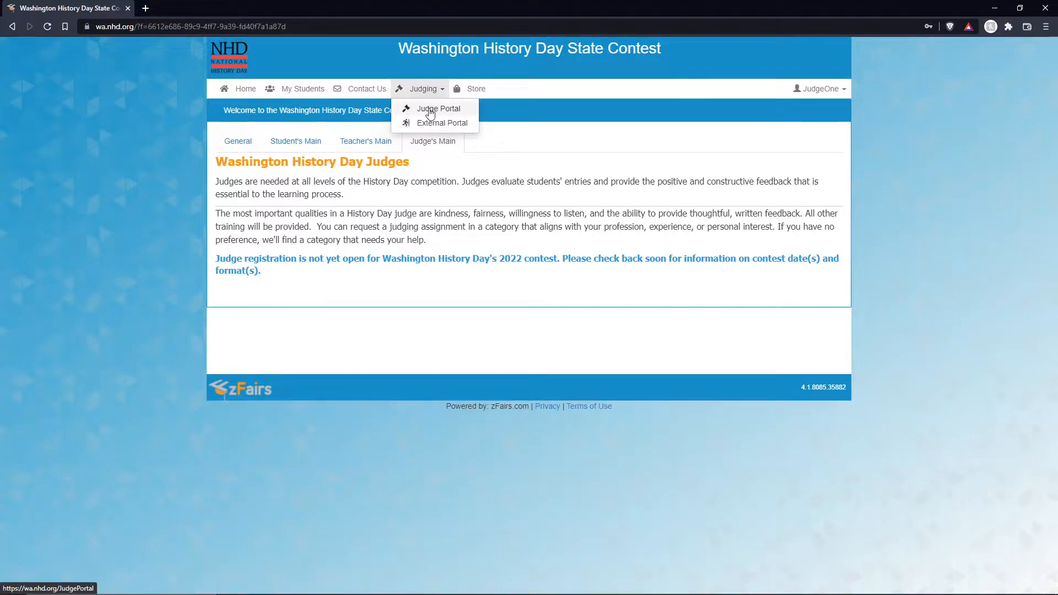
{"action": "left_click", "coordinate": [430, 111]}
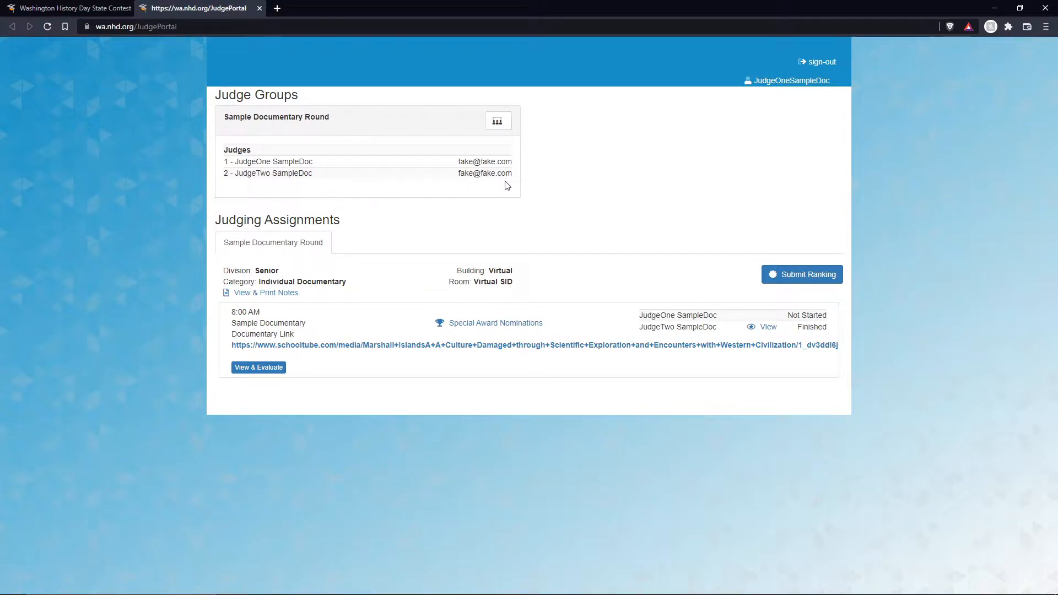
{"action": "double_click", "coordinate": [226, 162]}
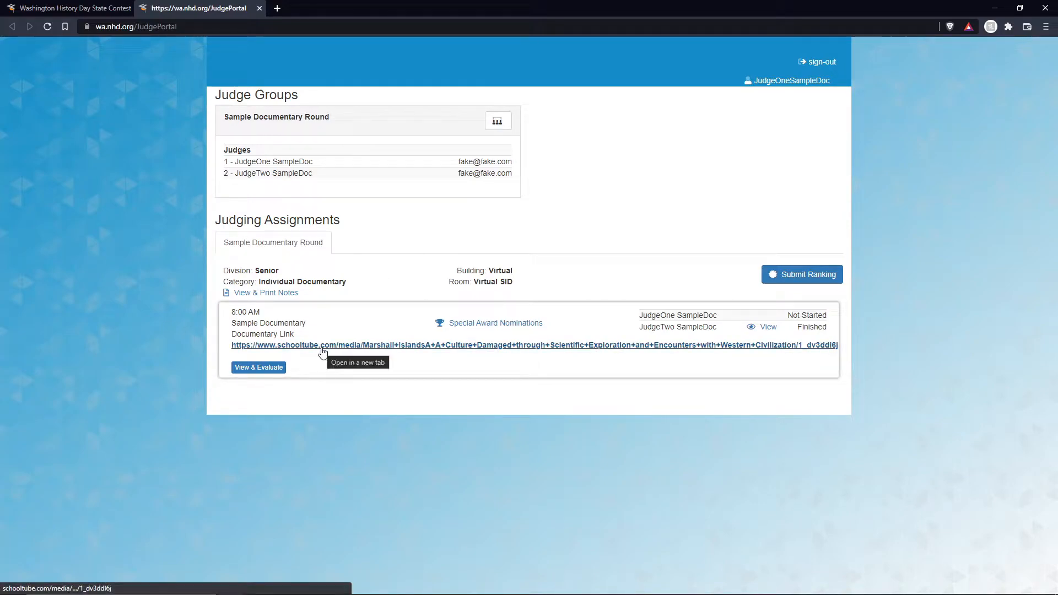
Open the evaluation form for the Sample Documentary entry from the judging assignments.
{"action": "left_click", "coordinate": [251, 368]}
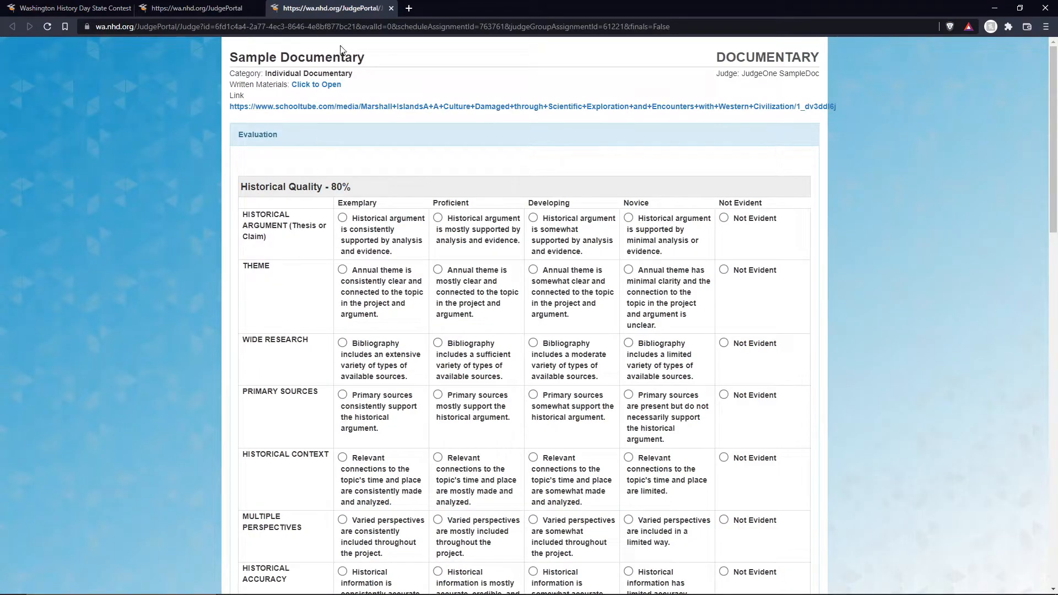
{"action": "left_click", "coordinate": [233, 15]}
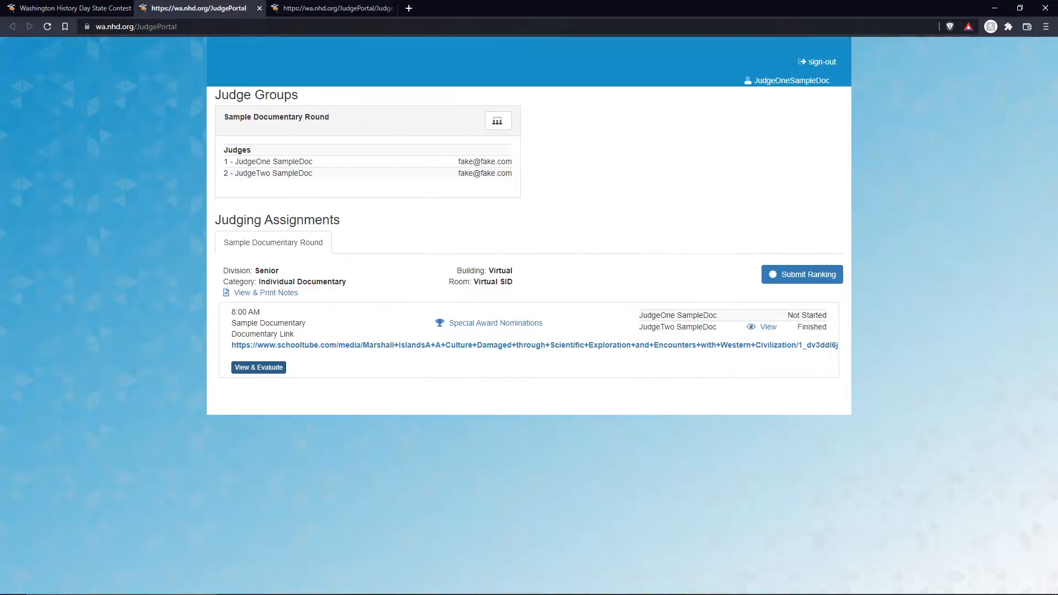
{"action": "left_click", "coordinate": [312, 9]}
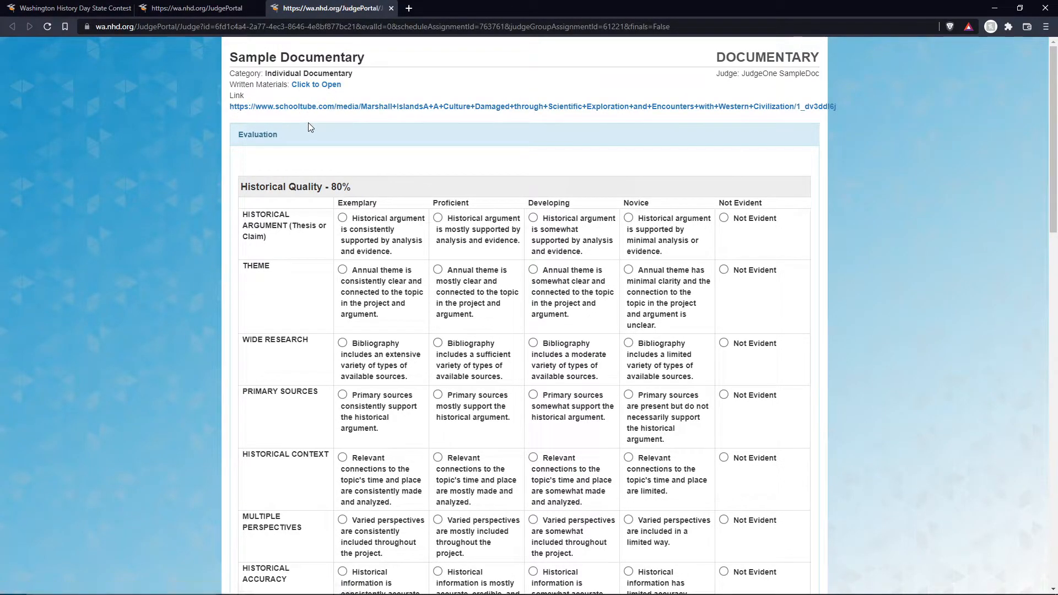
Open the entry's written materials, read as far as the annotated bibliography, and return to the evaluation form.
{"action": "left_click", "coordinate": [315, 85]}
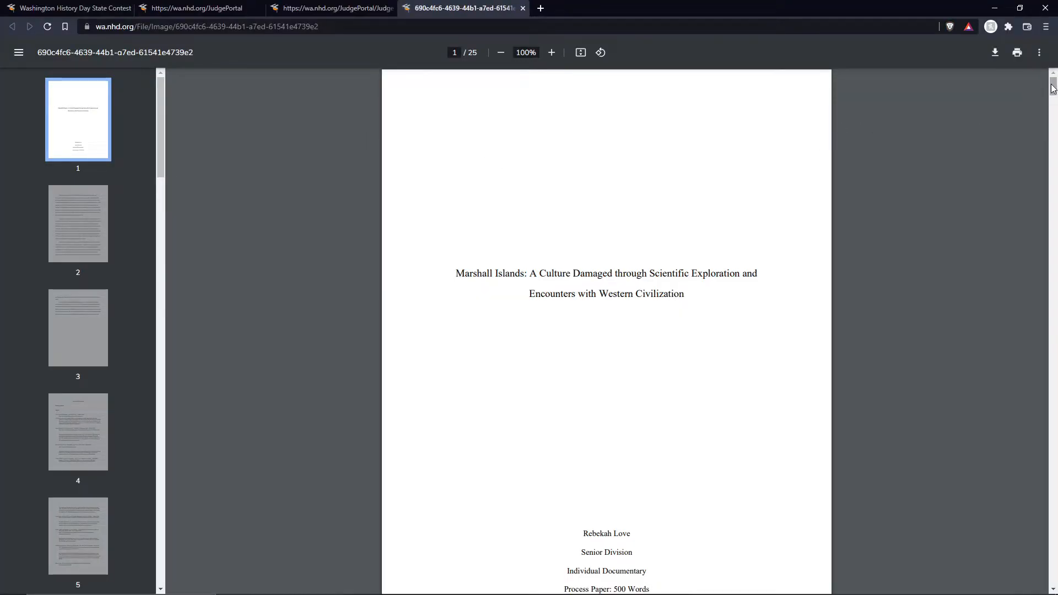
{"action": "left_click", "coordinate": [342, 7]}
{"action": "left_click", "coordinate": [450, 9]}
{"action": "left_click_drag", "start_coordinate": [1054, 89], "coordinate": [1048, 153]}
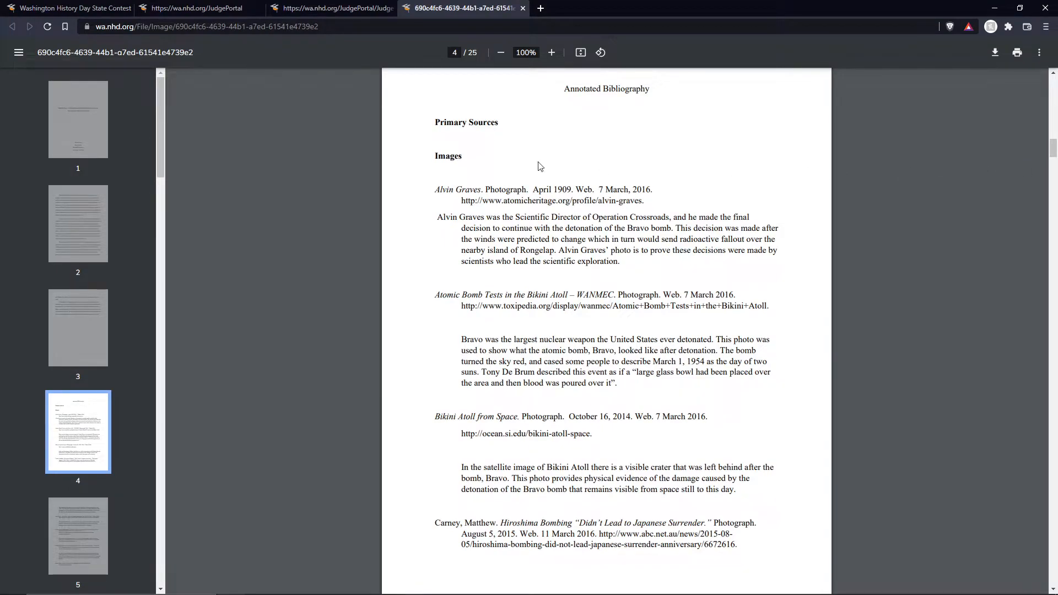
{"action": "left_click", "coordinate": [337, 10]}
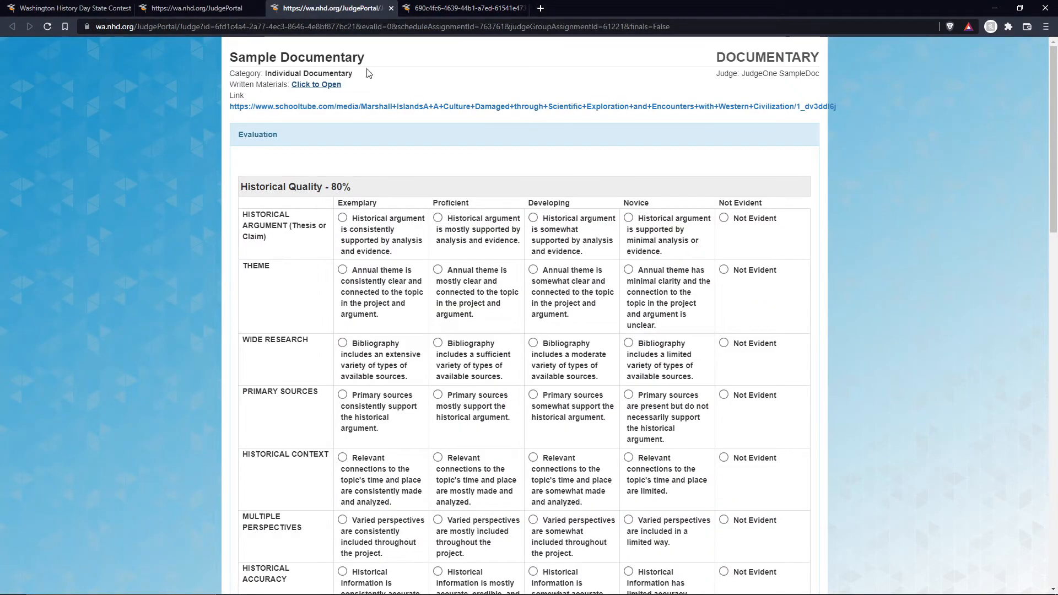
Open the documentary's SchoolTube video link and reopen the Sample Documentary evaluation form from the judging assignments.
{"action": "left_click", "coordinate": [353, 107]}
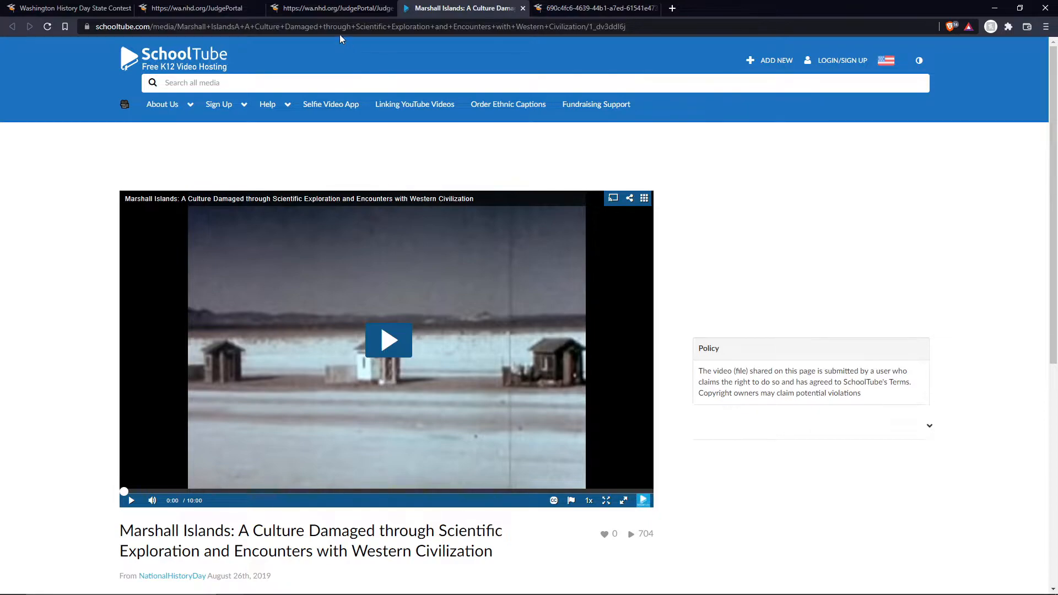
{"action": "left_click", "coordinate": [325, 8]}
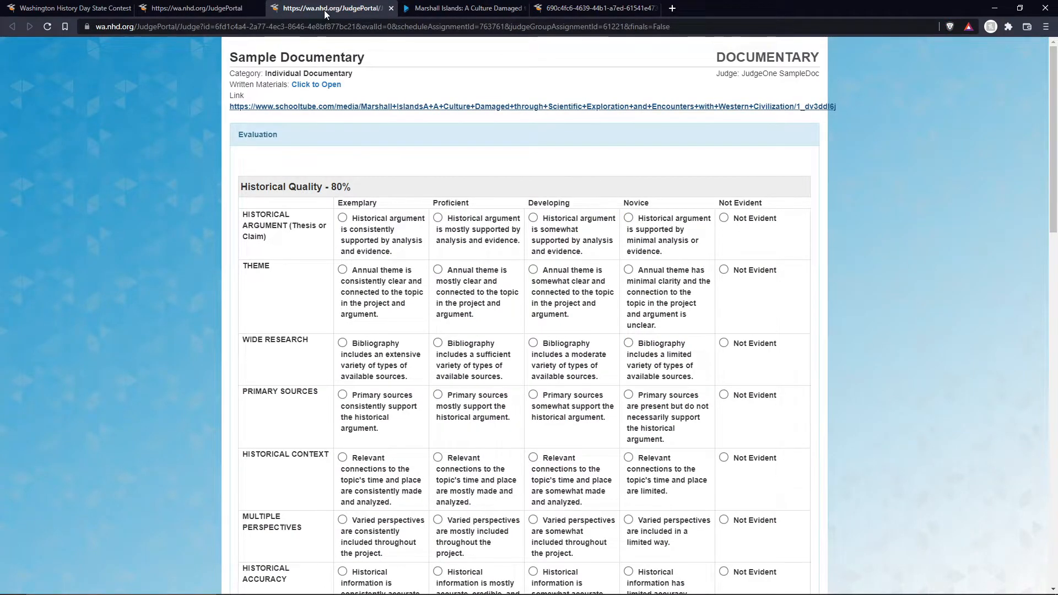
{"action": "left_click", "coordinate": [206, 13]}
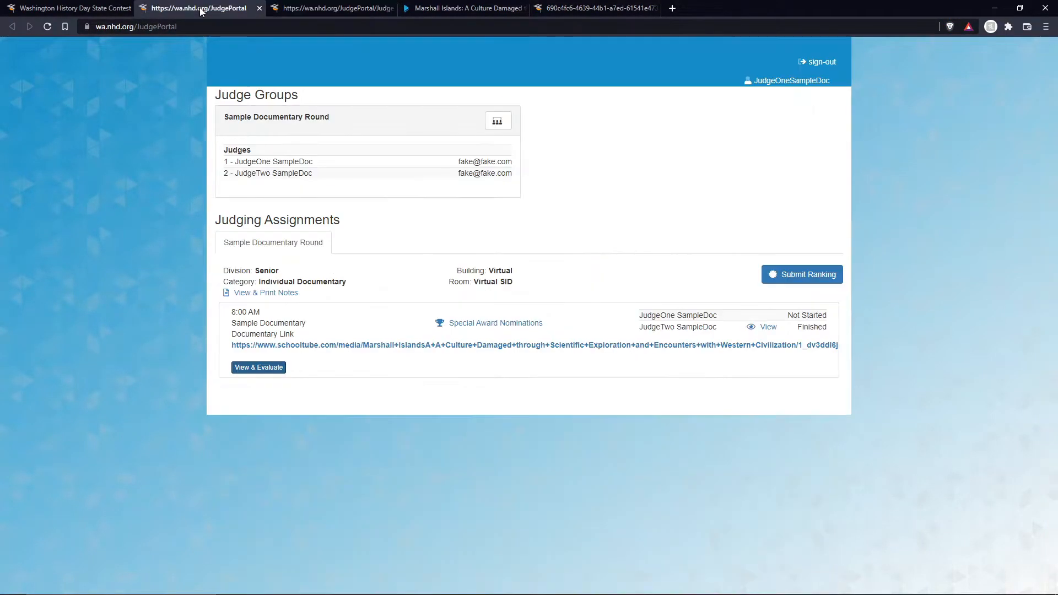
{"action": "left_click", "coordinate": [263, 367]}
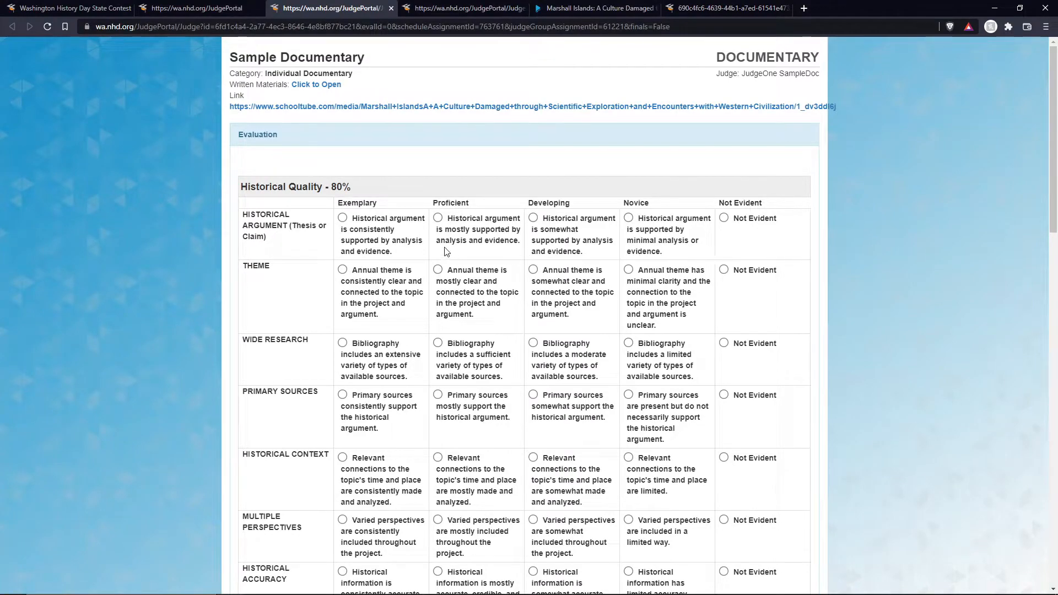
Review the rating levels, Historical Quality and Clarity of Presentation criteria, and Rules Compliance section of the evaluation form.
{"action": "left_click_drag", "start_coordinate": [337, 203], "coordinate": [392, 209]}
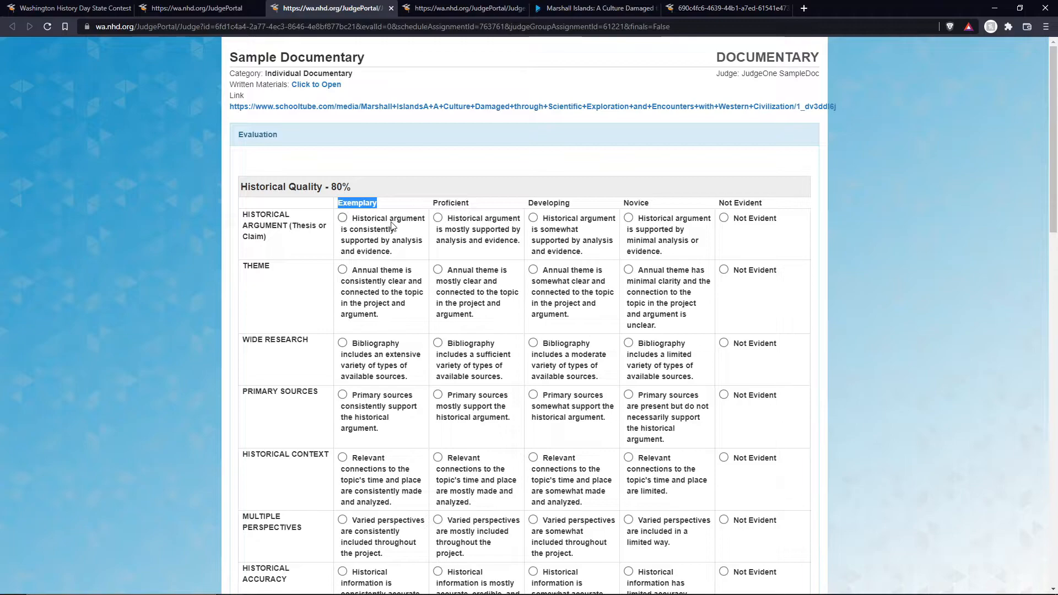
{"action": "left_click", "coordinate": [406, 206]}
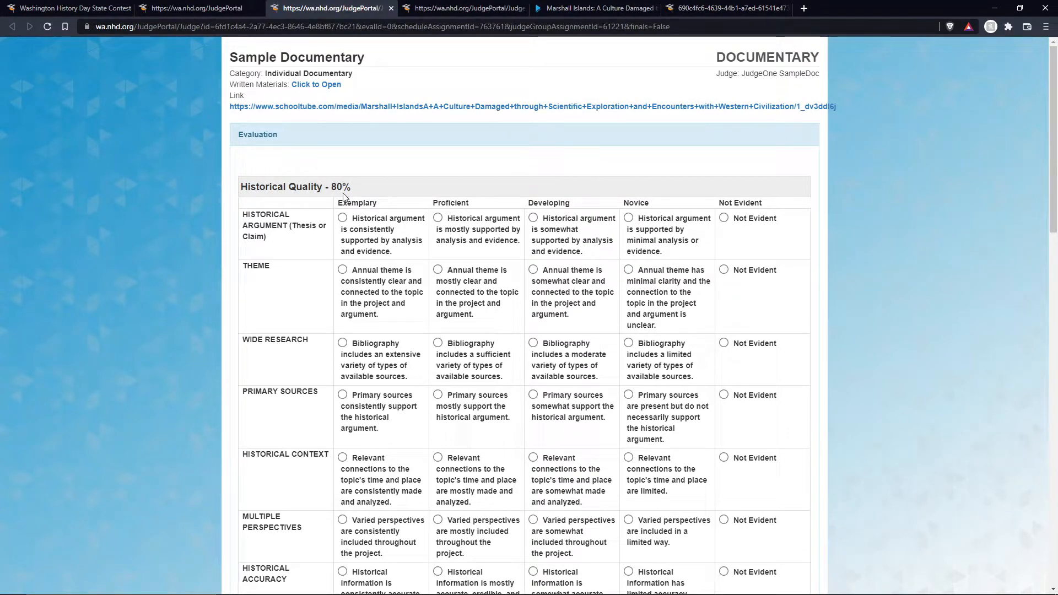
{"action": "scroll", "coordinate": [344, 197], "scroll_direction": "down", "scroll_amount": 9}
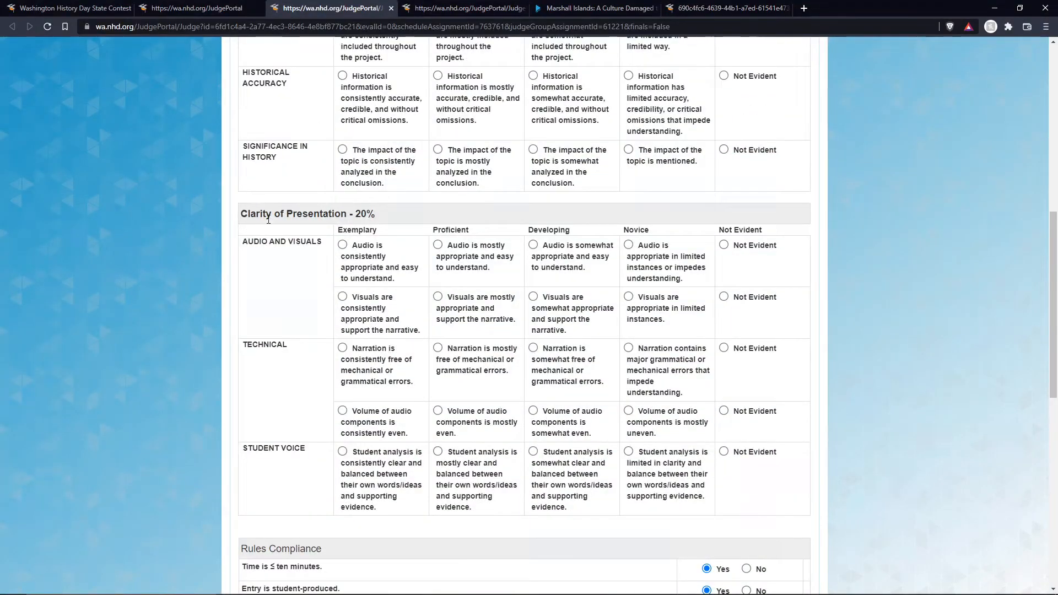
{"action": "scroll", "coordinate": [372, 218], "scroll_direction": "down", "scroll_amount": 7}
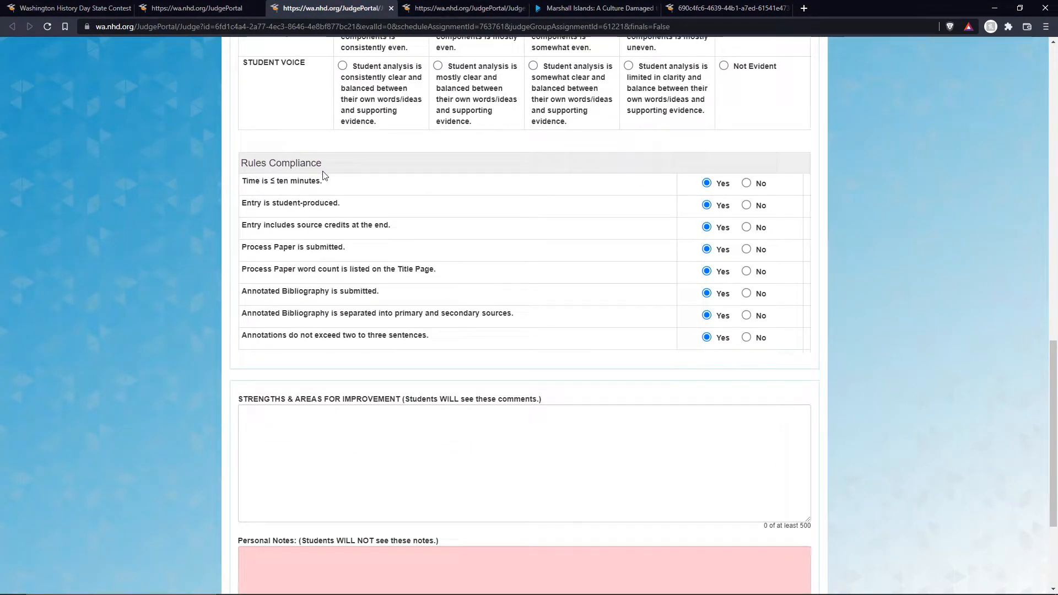
Mark the ten-minute time rule as No under Rules Compliance and enter "Explain" as the explanation.
{"action": "left_click", "coordinate": [746, 184]}
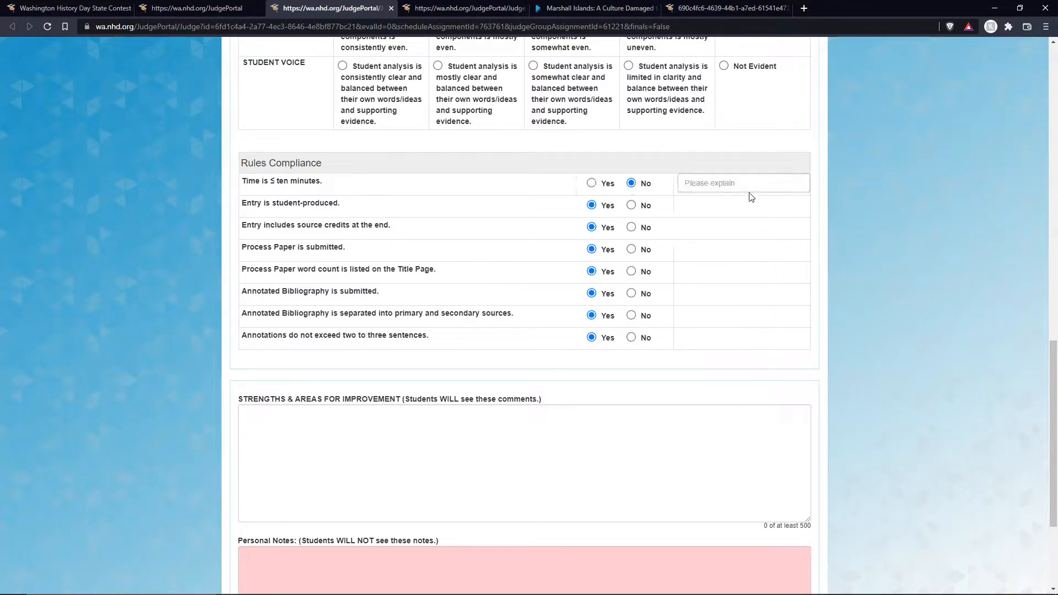
{"action": "left_click", "coordinate": [696, 182]}
{"action": "type", "text": "Explain"}
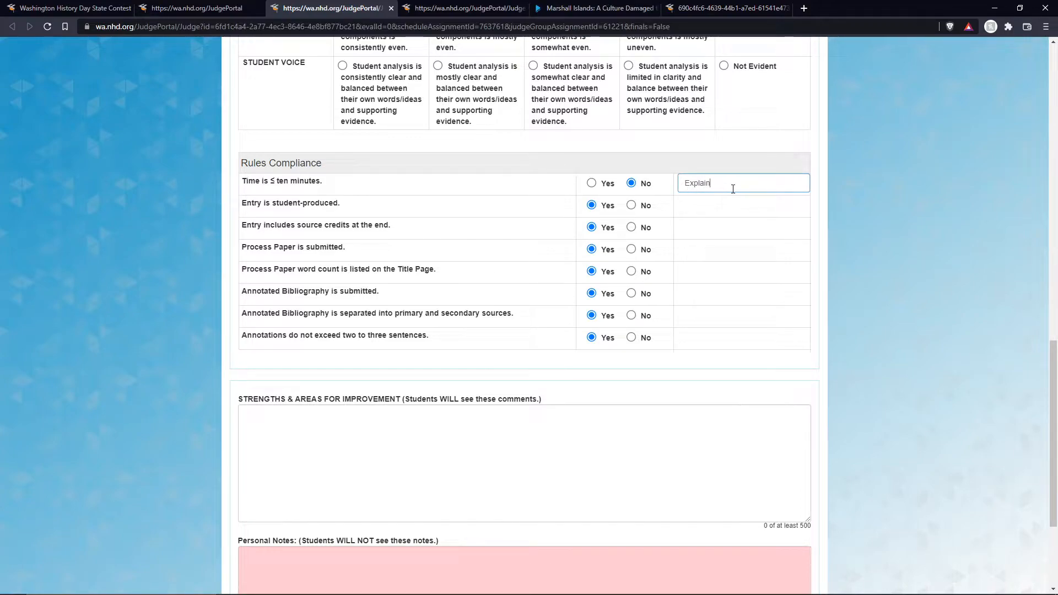
Enter "Comments" for Strengths & Areas for Improvement and "Notes" in the Personal Notes.
{"action": "scroll", "coordinate": [718, 193], "scroll_direction": "down", "scroll_amount": 3}
{"action": "left_click", "coordinate": [362, 256]}
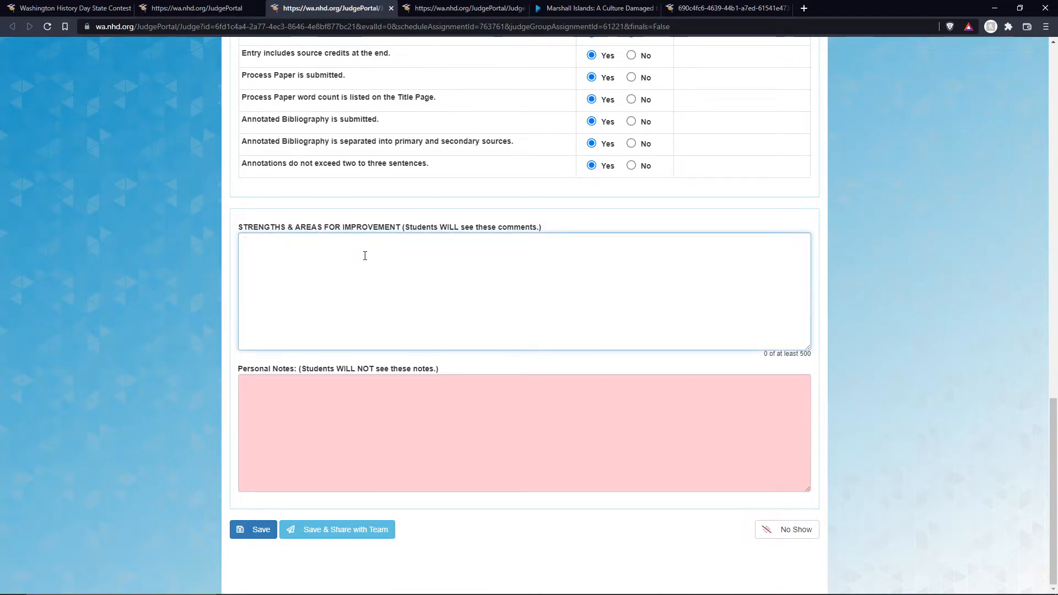
{"action": "type", "text": "Comments"}
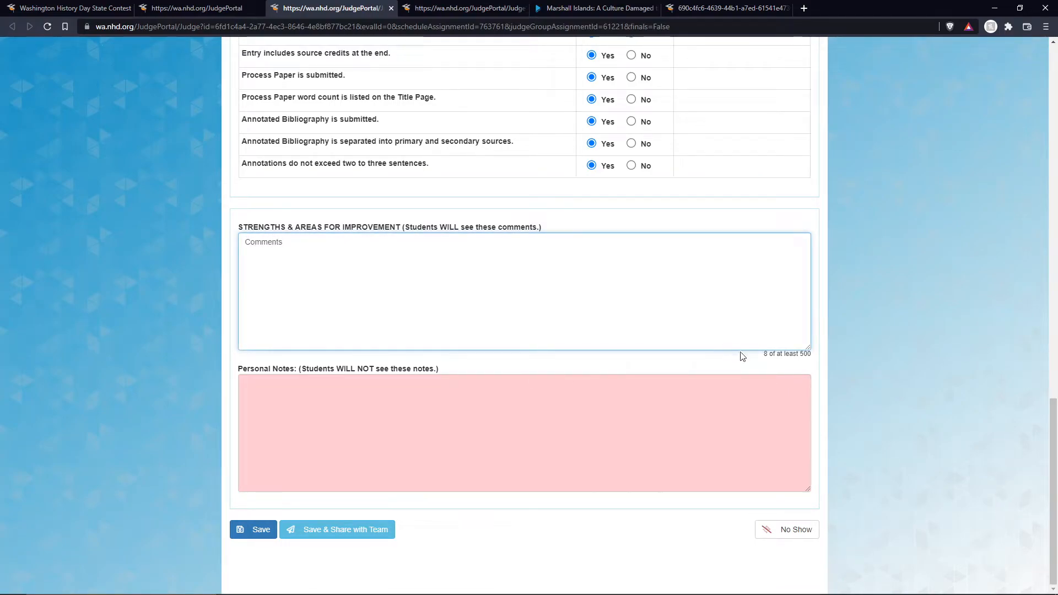
{"action": "left_click_drag", "start_coordinate": [764, 354], "coordinate": [810, 353]}
{"action": "left_click", "coordinate": [810, 354]}
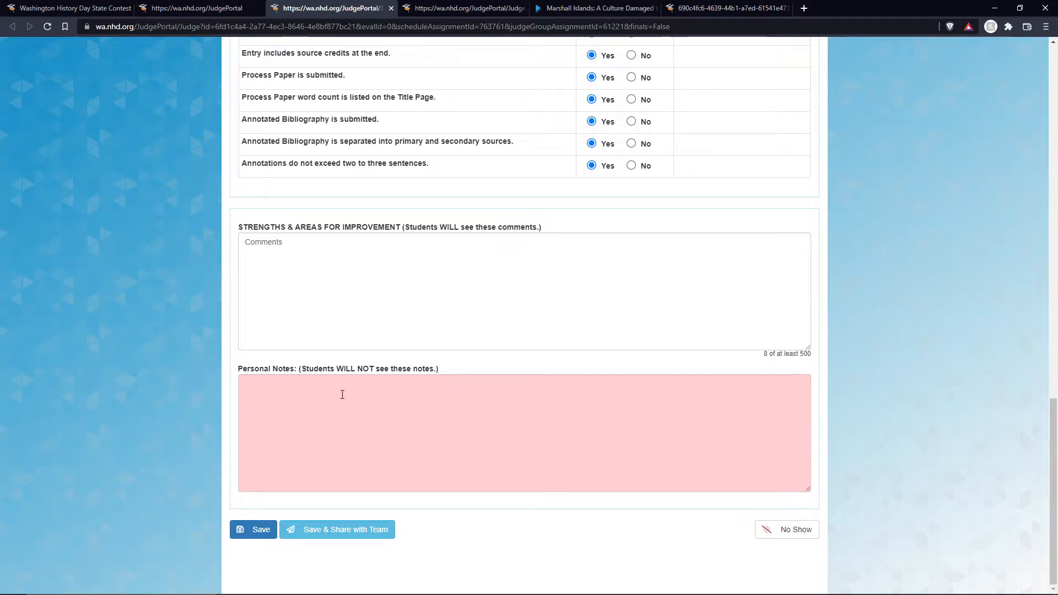
{"action": "left_click", "coordinate": [292, 404]}
{"action": "type", "text": "Notes"}
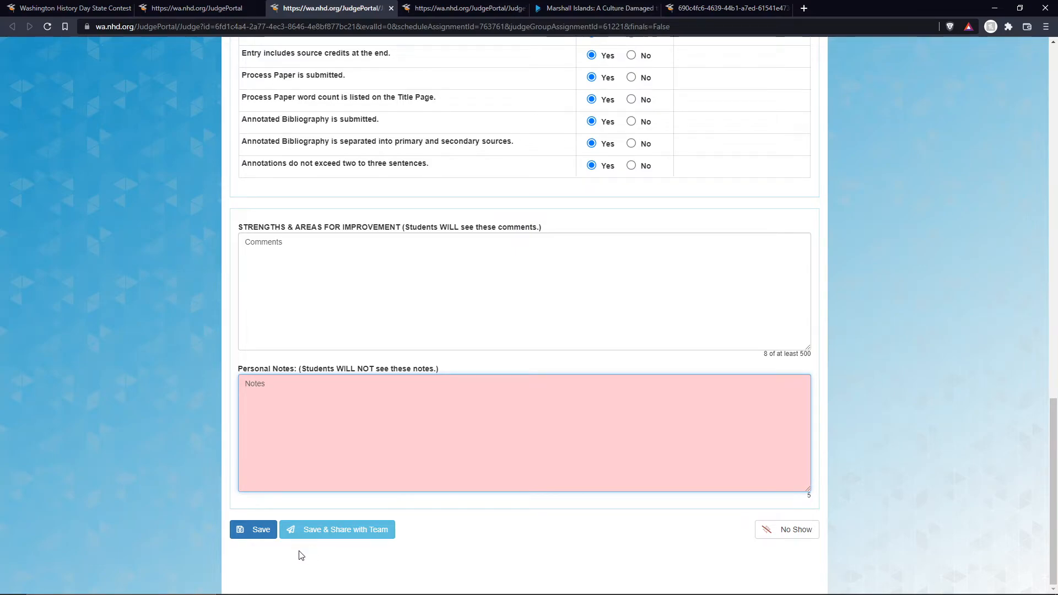
Return to the Judge Portal and check both judges' evaluation statuses for the Sample Documentary.
{"action": "left_click", "coordinate": [197, 12]}
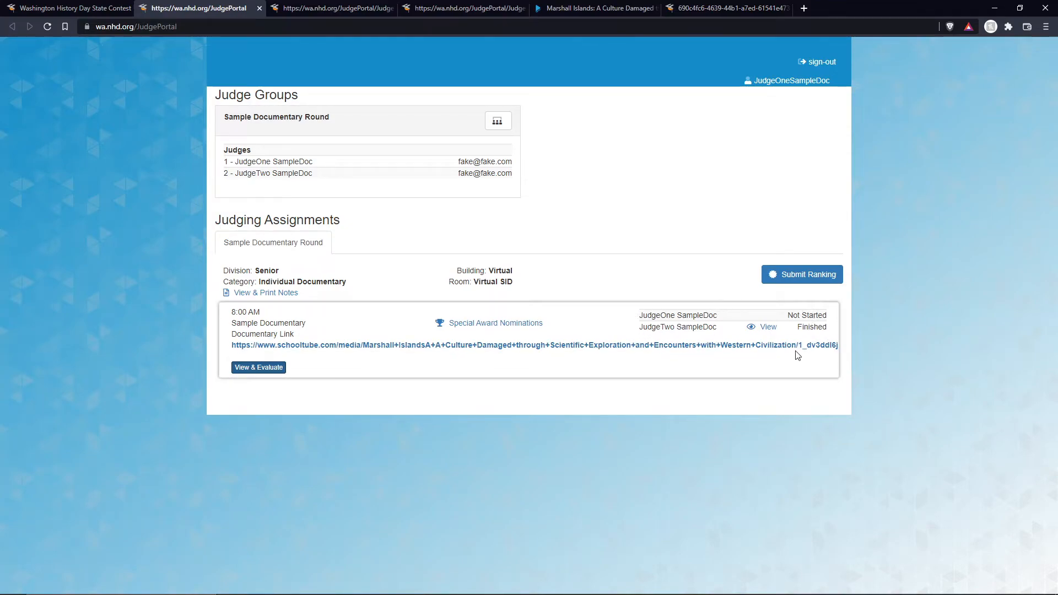
{"action": "left_click_drag", "start_coordinate": [827, 315], "coordinate": [787, 317]}
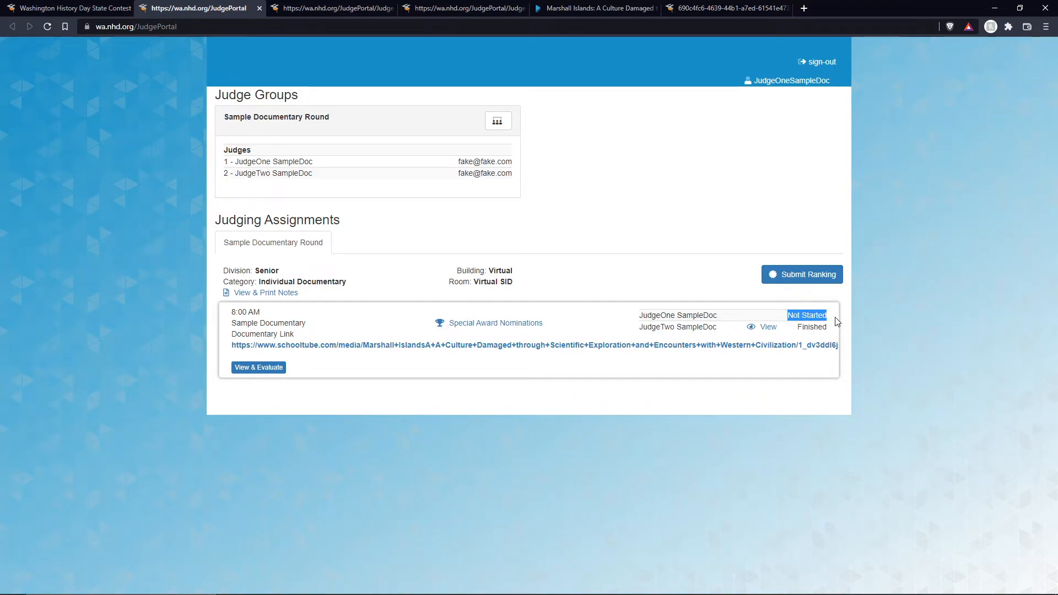
{"action": "left_click_drag", "start_coordinate": [831, 328], "coordinate": [797, 330]}
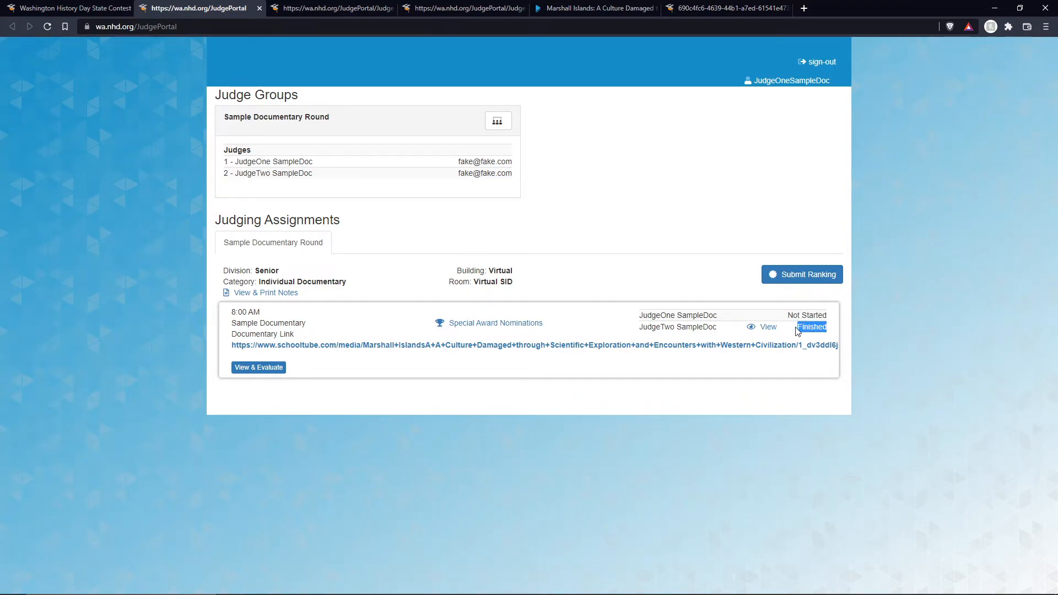
{"action": "left_click", "coordinate": [834, 332]}
View the entry ranking form for the Sample Documentary Round and close it without submitting a ranking.
{"action": "left_click", "coordinate": [800, 279]}
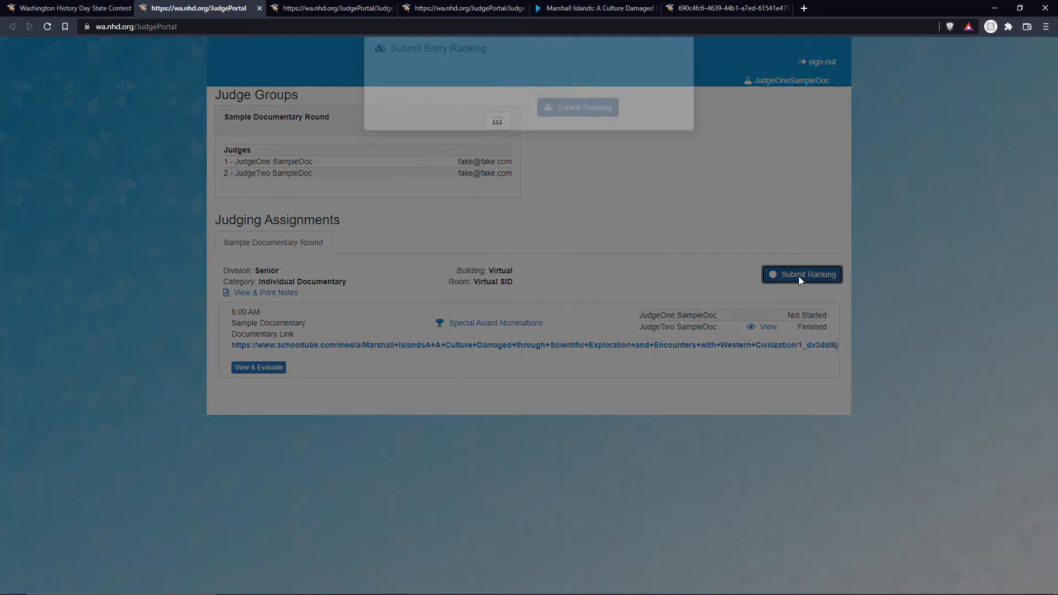
{"action": "left_click", "coordinate": [546, 106]}
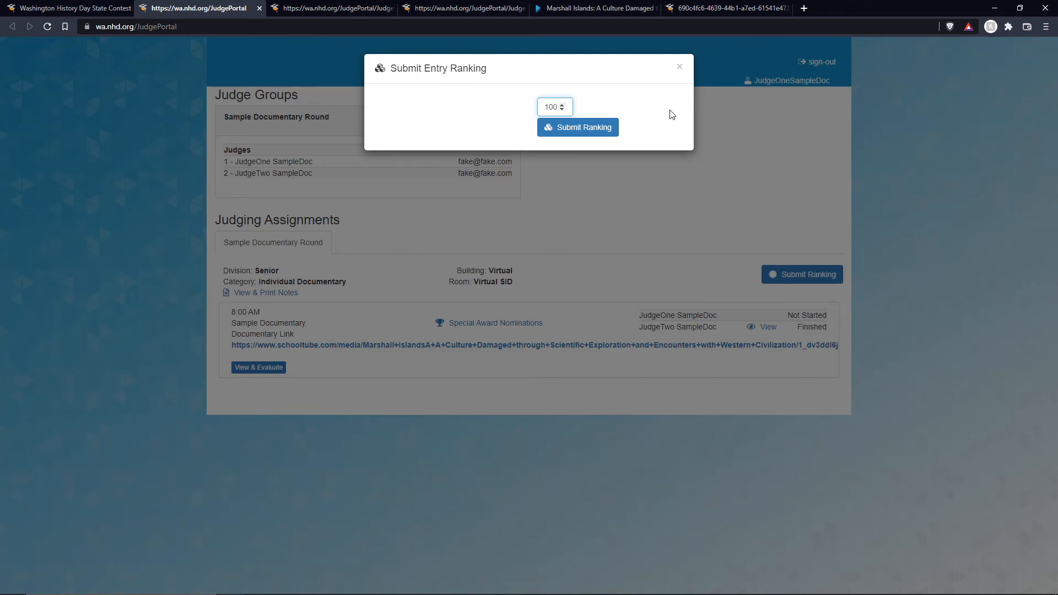
{"action": "left_click", "coordinate": [680, 68]}
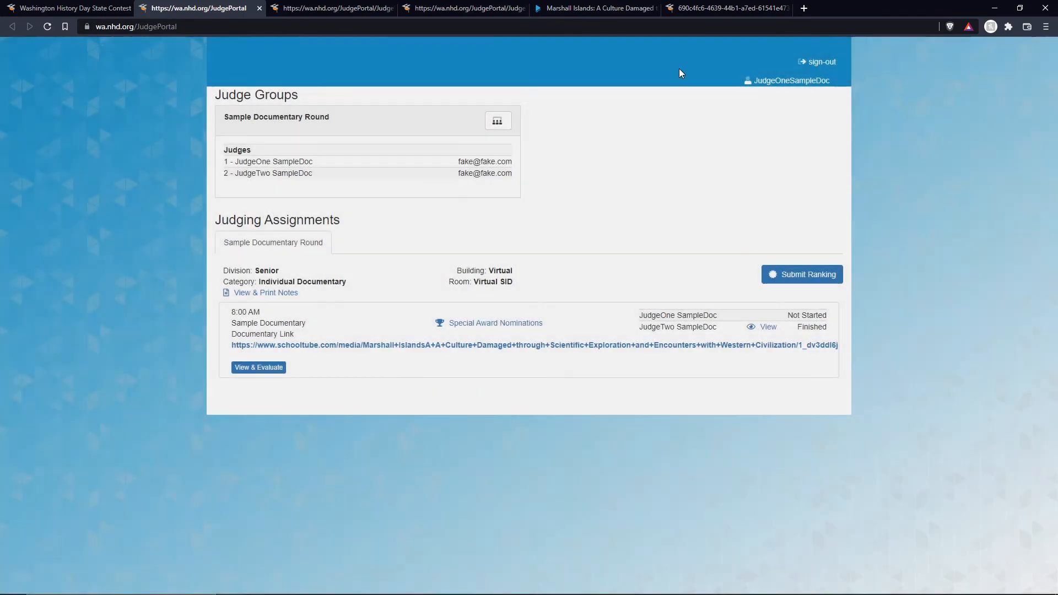